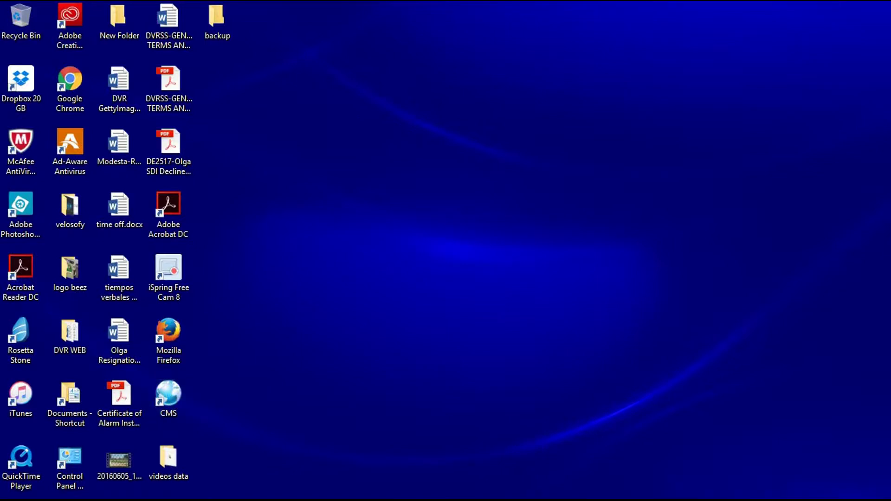
# - Switch to CMS, open a recording search for NVR 08 in a new view, and jump to about 14:22 on the timeline
pyautogui.click(463, 488)
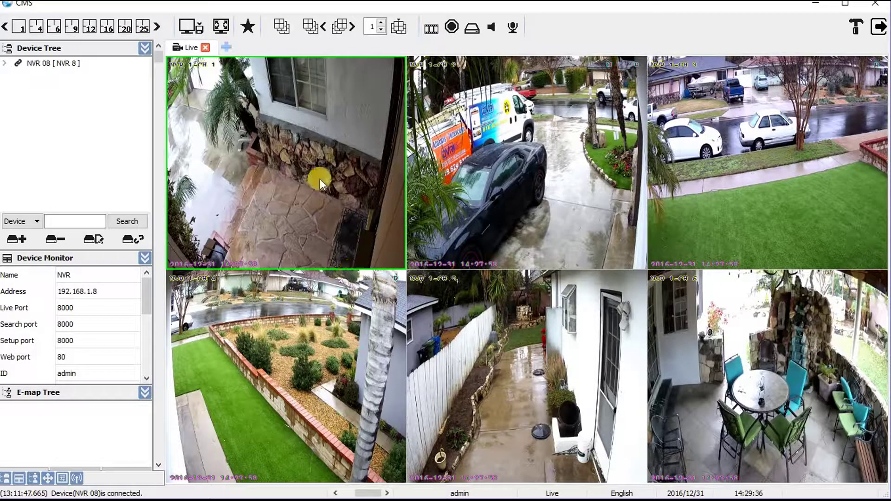
pyautogui.click(228, 45)
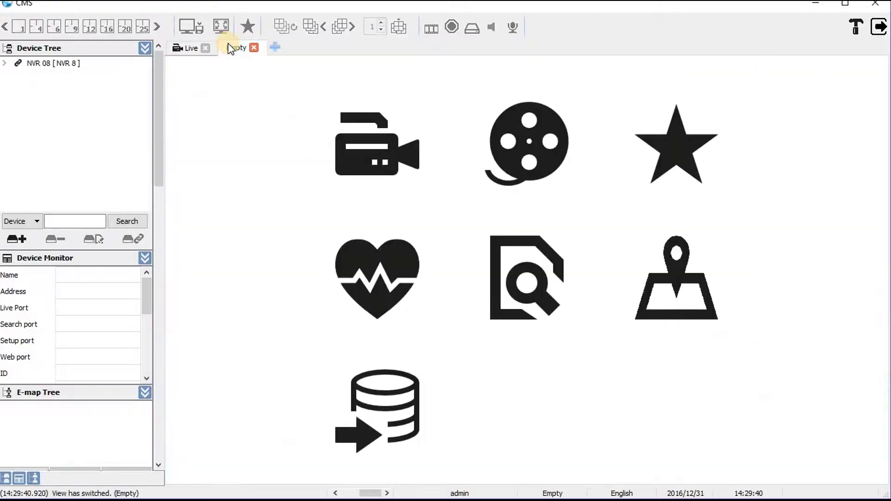
pyautogui.click(538, 152)
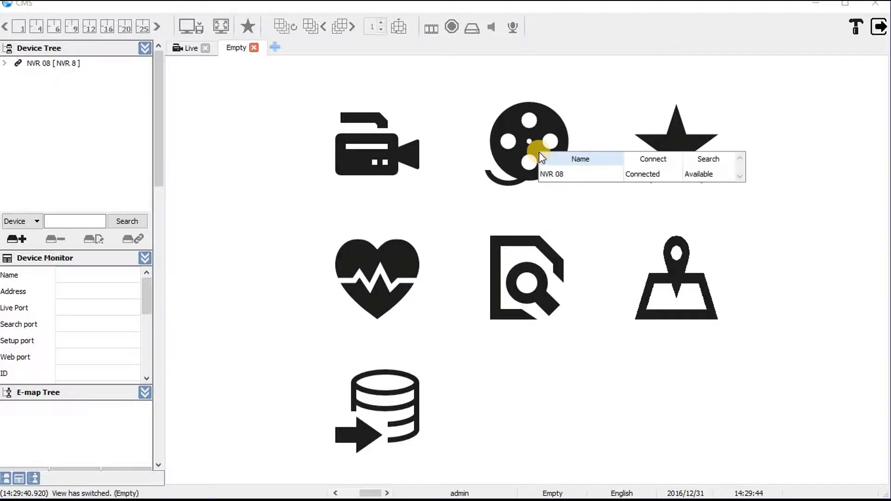
pyautogui.doubleClick(590, 176)
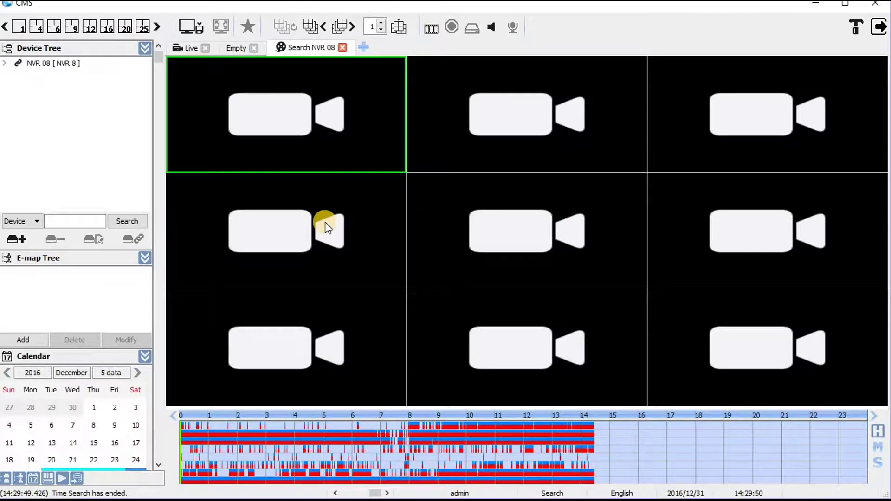
pyautogui.click(591, 427)
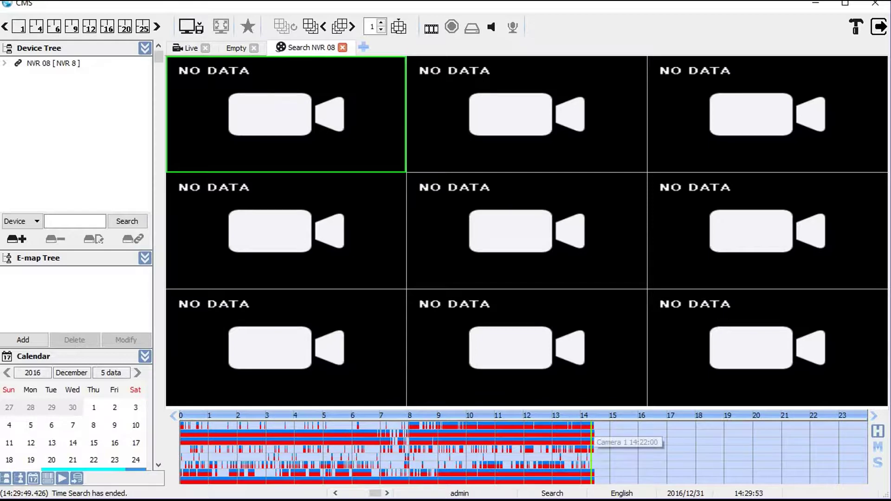
# - Open the Instance Backup settings in the CMS configuration
pyautogui.click(856, 28)
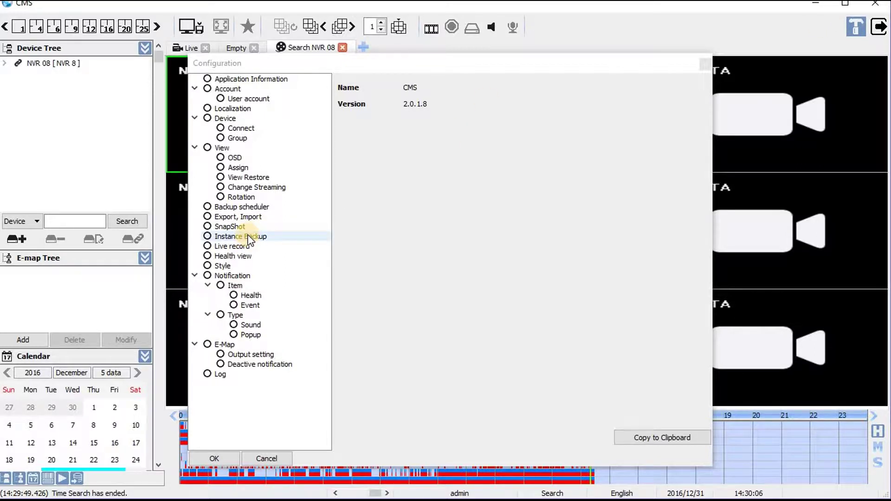
pyautogui.click(249, 238)
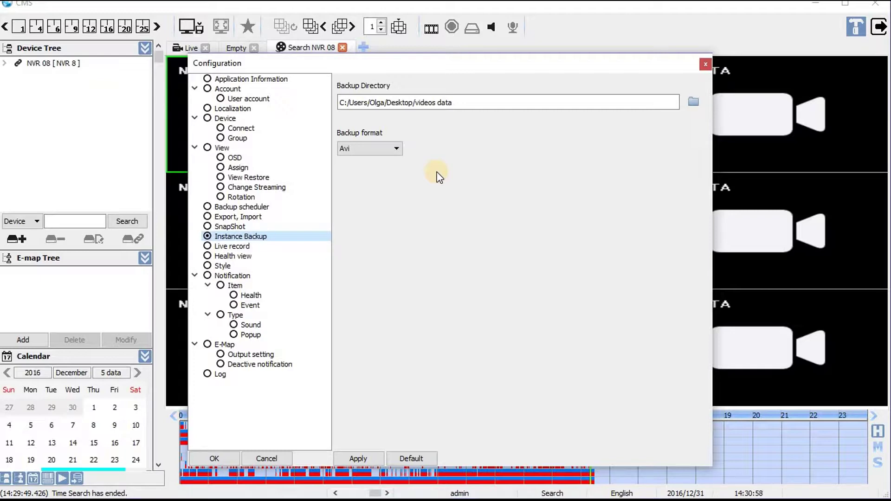
pyautogui.click(474, 100)
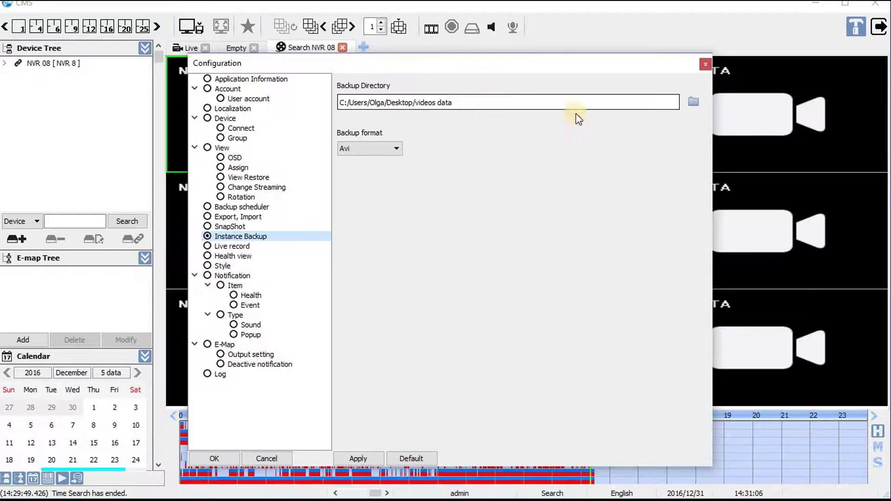
# - Browse for a backup directory and create a folder named "test data backup" on the Desktop
pyautogui.click(695, 104)
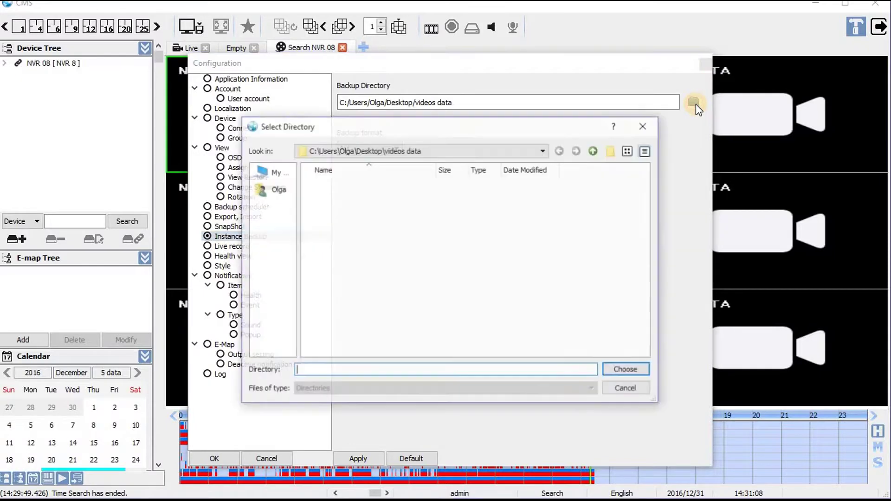
pyautogui.click(279, 188)
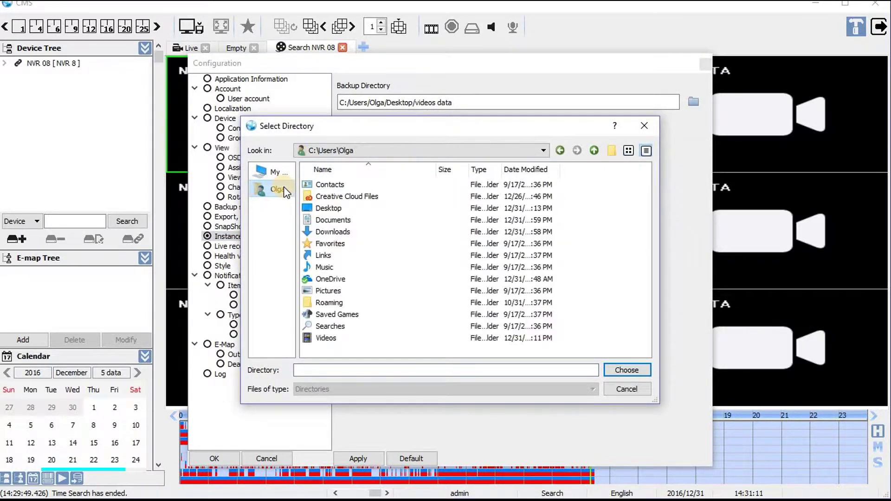
pyautogui.click(337, 207)
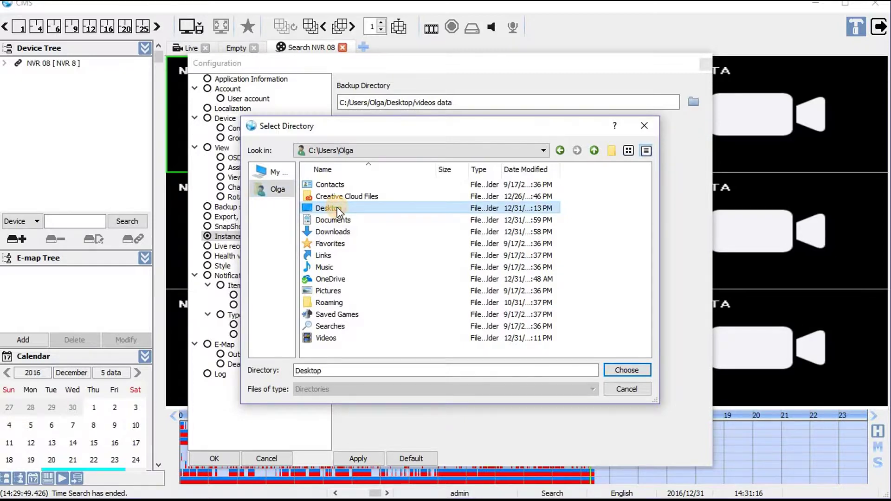
pyautogui.doubleClick(336, 207)
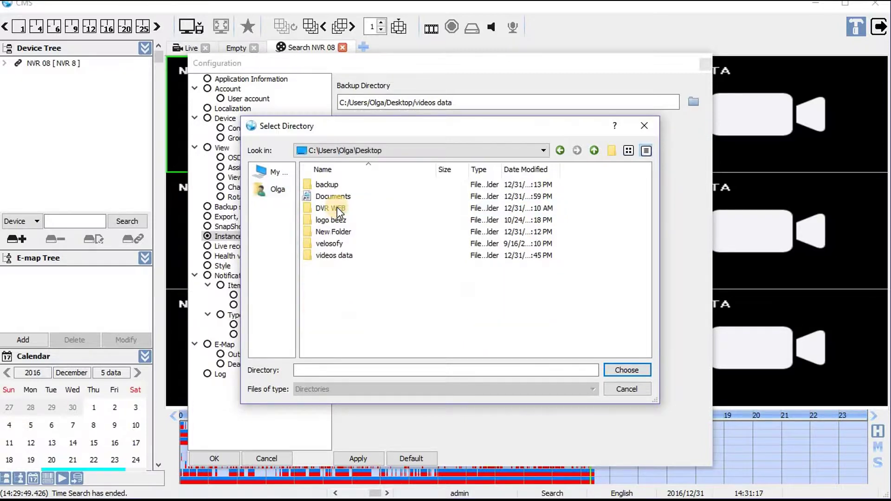
pyautogui.rightClick(347, 288)
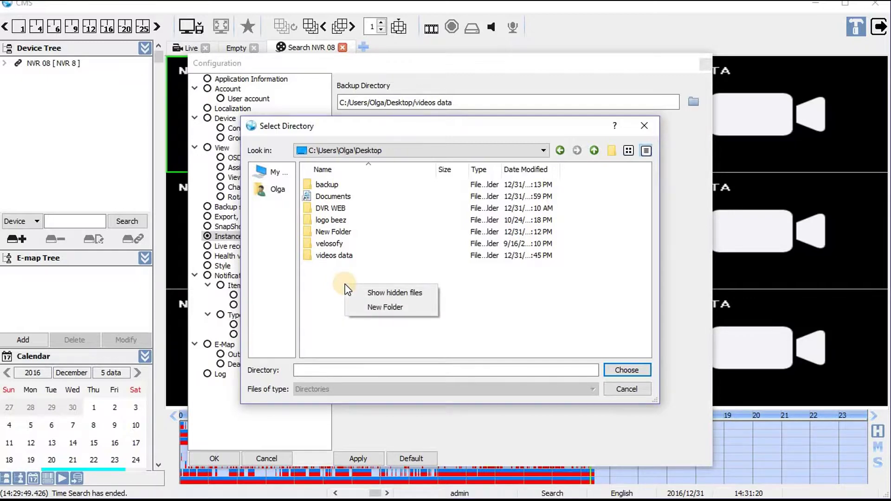
pyautogui.click(377, 308)
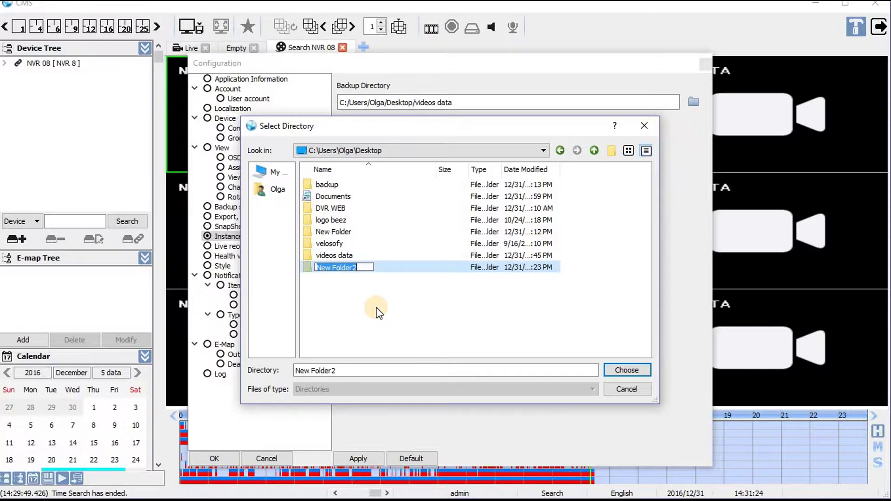
pyautogui.write('test data backup')
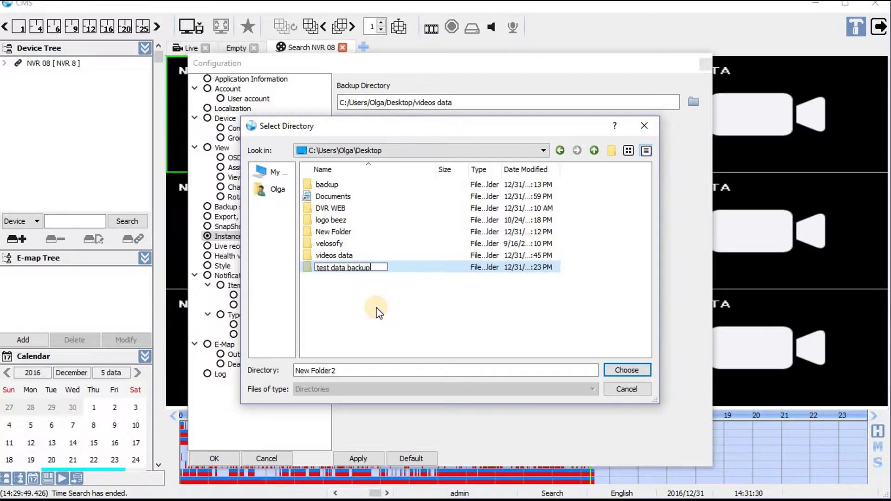
# - Choose the "test data backup" folder as the instance backup directory
pyautogui.click(393, 271)
pyautogui.doubleClick(393, 272)
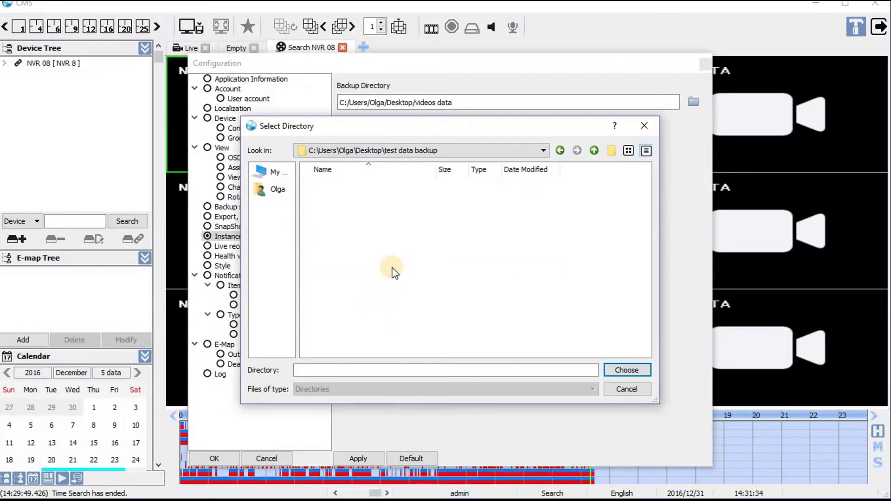
pyautogui.click(624, 371)
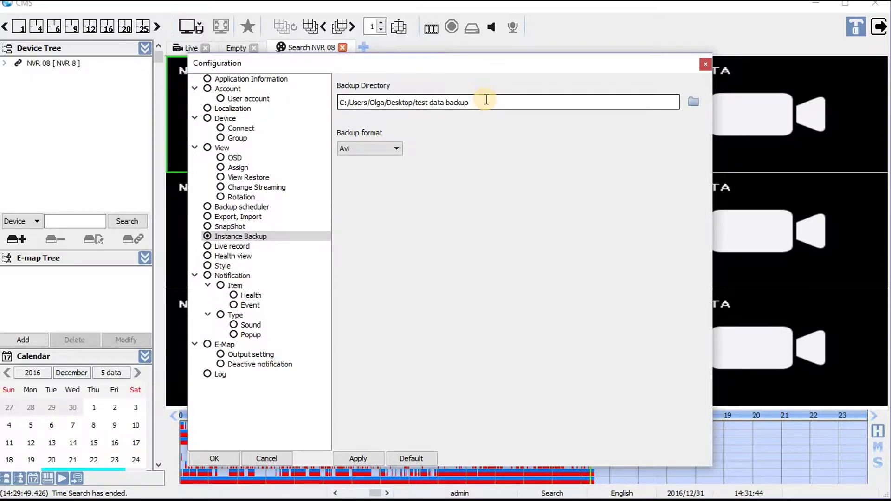
# - Set the backup format to Avi and save the configuration settings
pyautogui.click(395, 152)
pyautogui.click(382, 162)
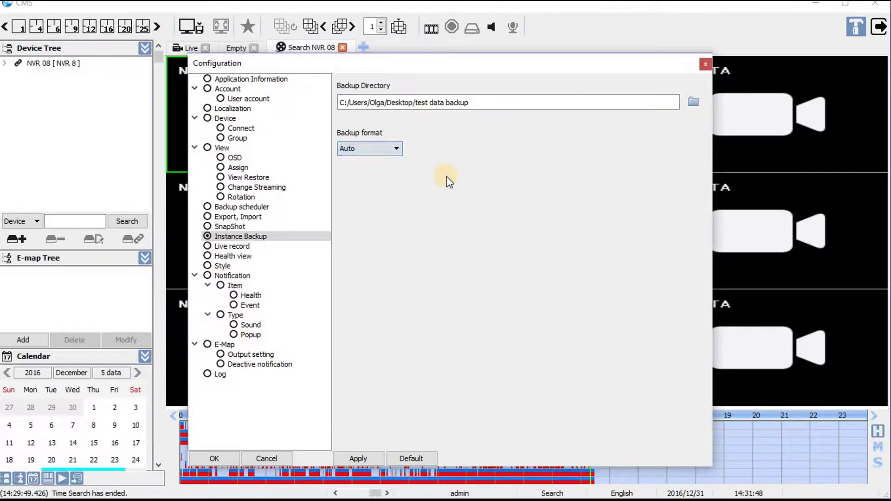
pyautogui.click(397, 150)
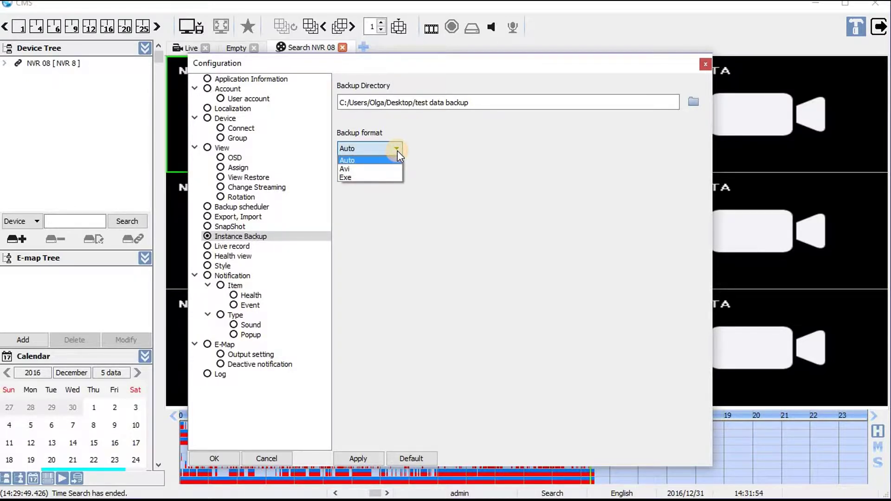
pyautogui.click(377, 169)
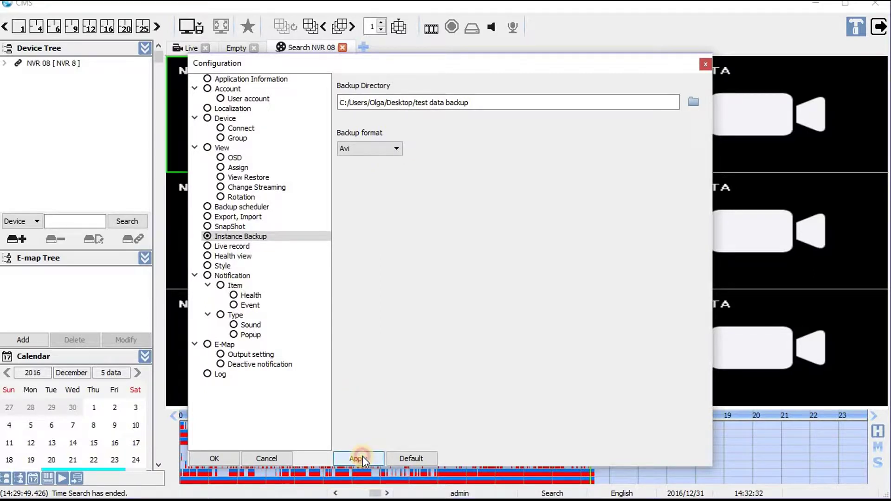
pyautogui.click(225, 455)
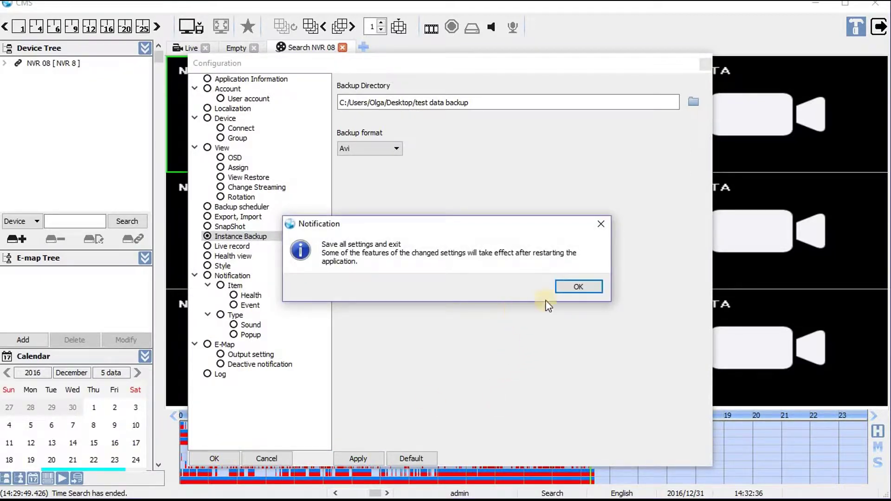
pyautogui.click(575, 281)
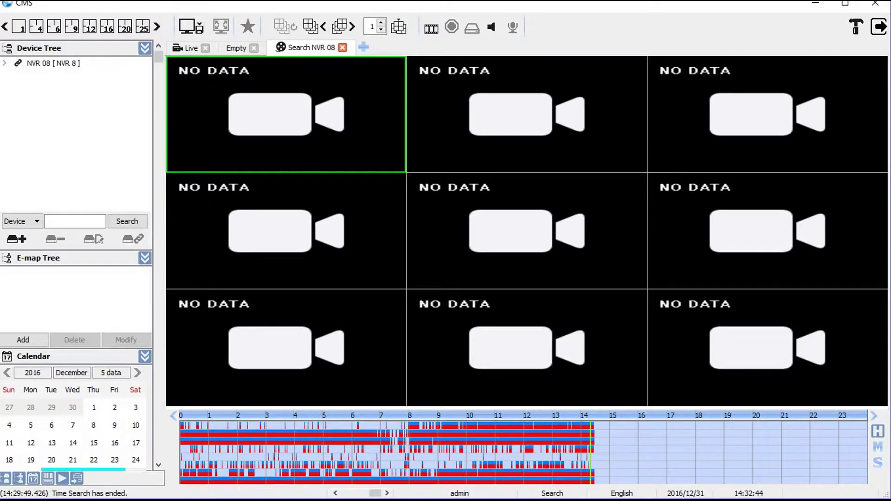
# - Look at the Desktop for the "test data backup" folder, and return to CMS
pyautogui.click(818, 5)
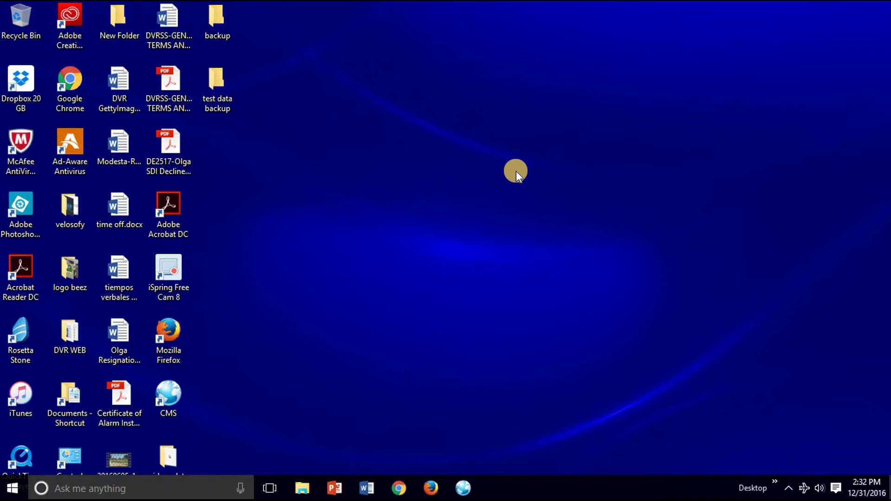
pyautogui.click(463, 487)
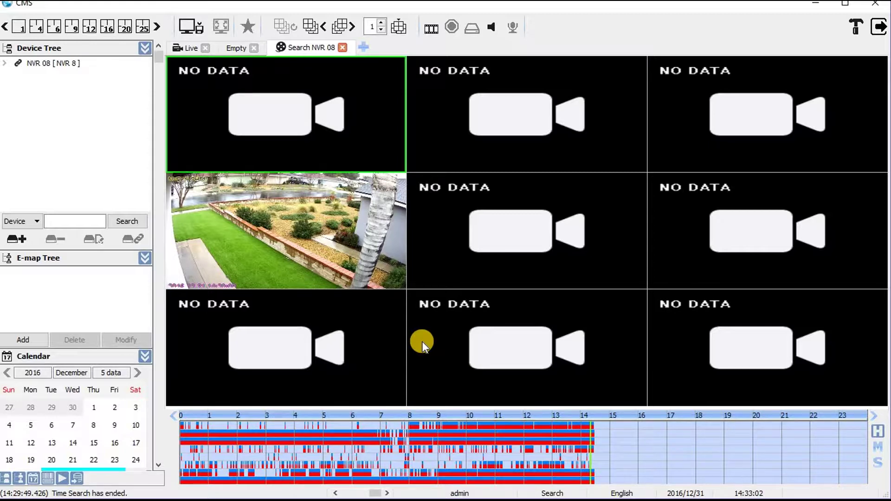
# - Deselect every channel except channel 4 for the instance backup
pyautogui.click(159, 57)
pyautogui.moveTo(160, 56); pyautogui.dragTo(159, 461)
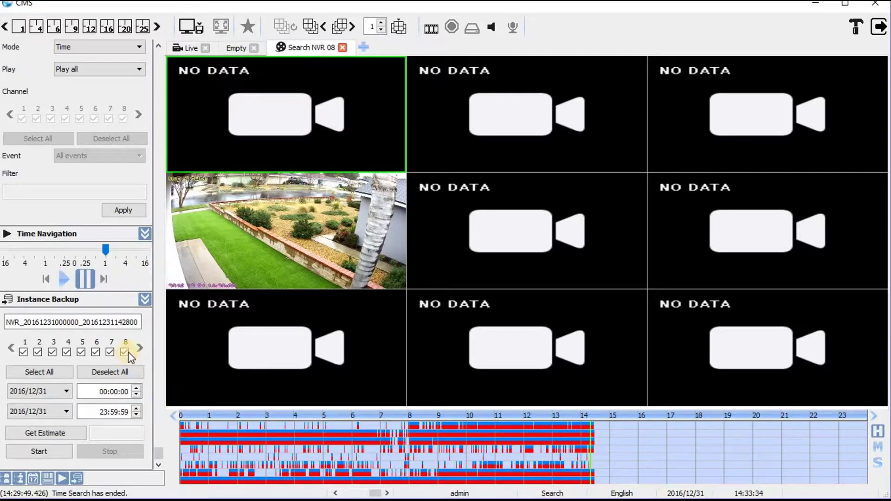
pyautogui.click(110, 351)
pyautogui.click(96, 352)
pyautogui.click(83, 351)
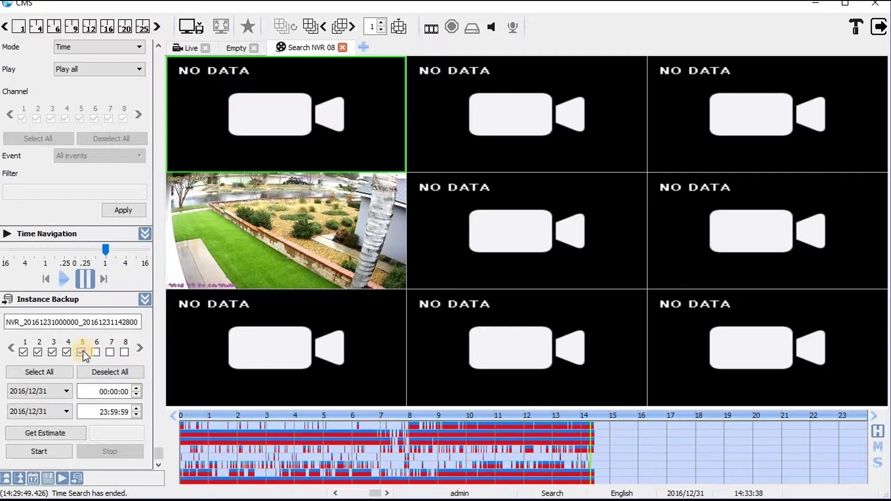
pyautogui.click(23, 352)
pyautogui.click(37, 352)
pyautogui.click(52, 351)
# - Set the start of the instance backup to 2016/12/31 at 01:02:00
pyautogui.click(67, 392)
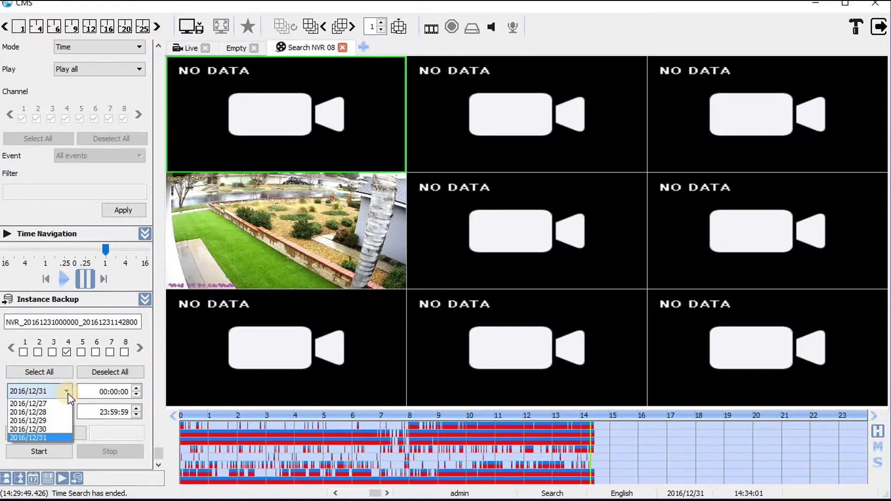
pyautogui.click(47, 437)
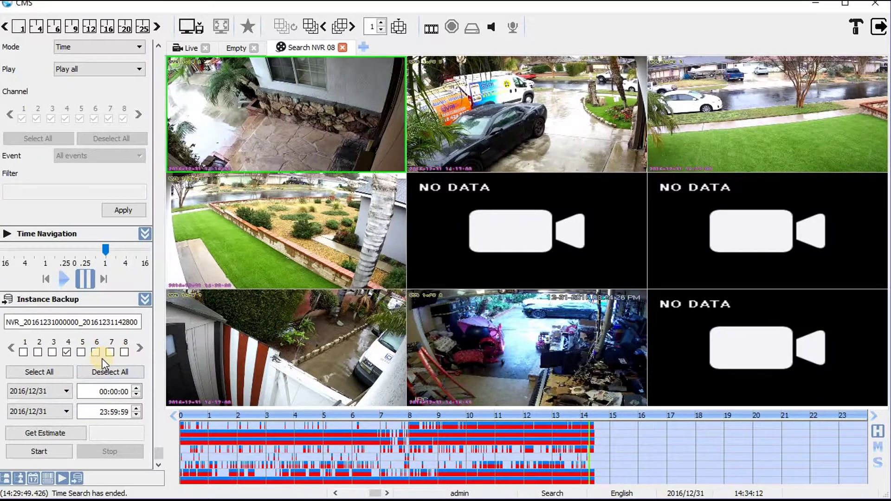
pyautogui.doubleClick(105, 391)
pyautogui.write('01:')
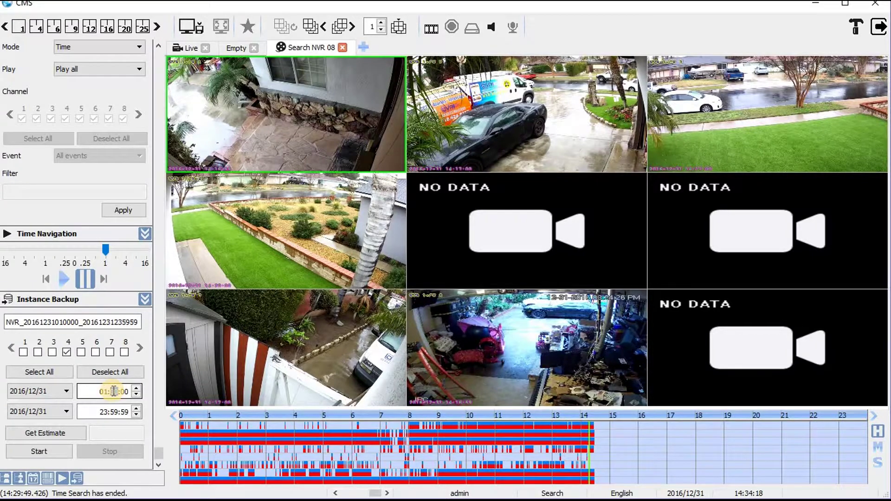
pyautogui.write('02')
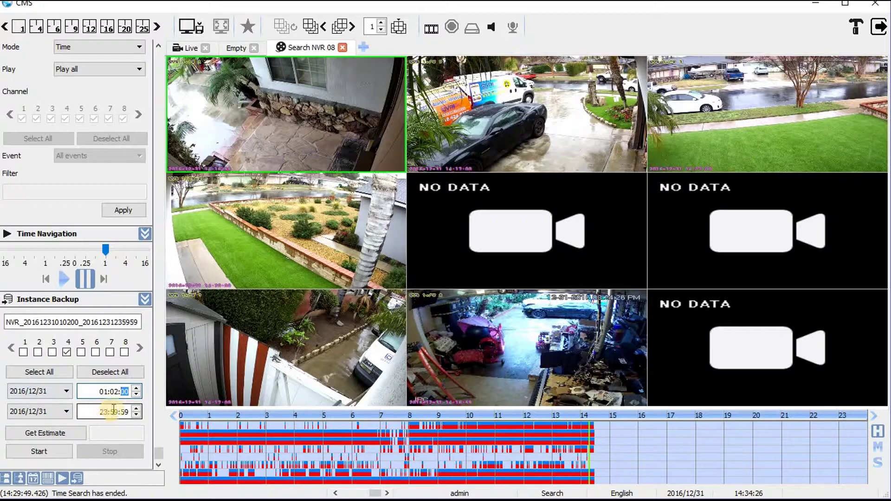
pyautogui.click(124, 392)
pyautogui.doubleClick(124, 392)
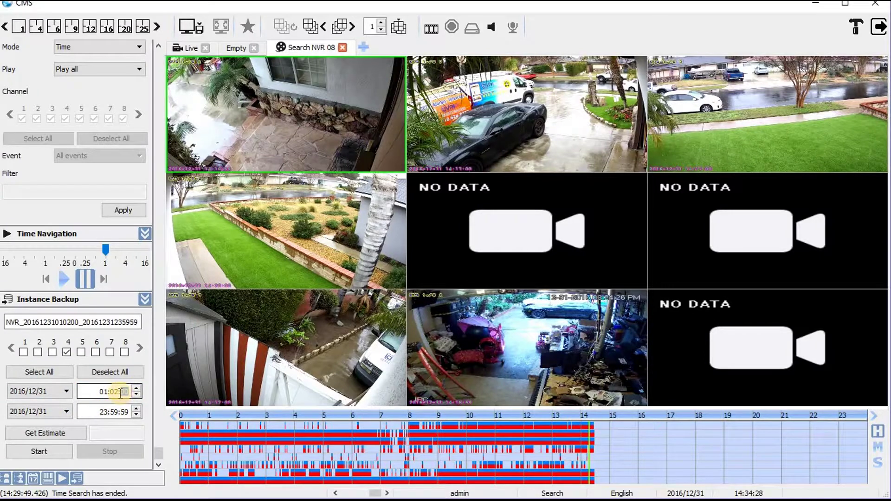
# - Set the backup end time to 01:05:00 and select only channel 3 instead of channel 4
pyautogui.doubleClick(107, 412)
pyautogui.write('01:')
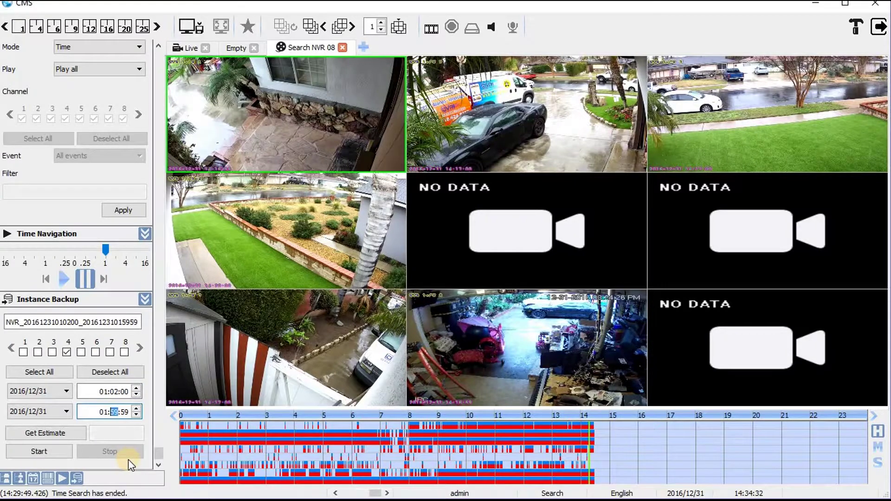
pyautogui.write('05:00')
pyautogui.click(53, 351)
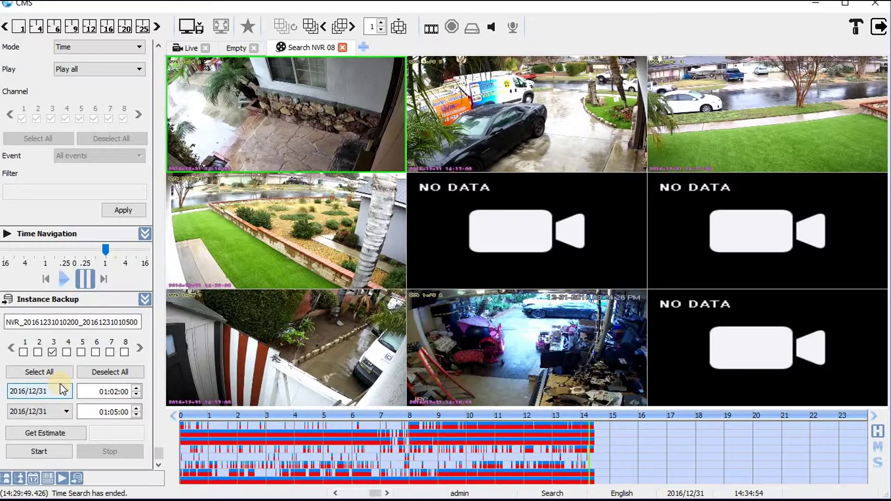
# - Estimate the size of the instance backup and start it
pyautogui.click(63, 432)
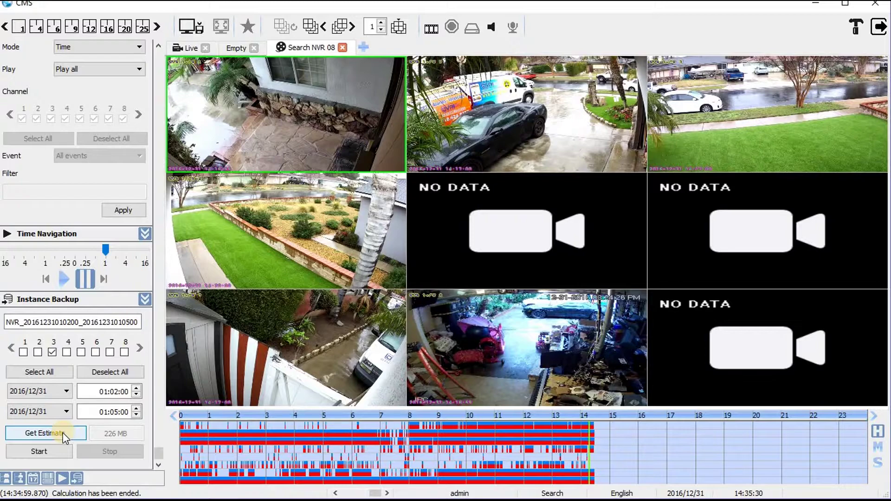
pyautogui.click(56, 452)
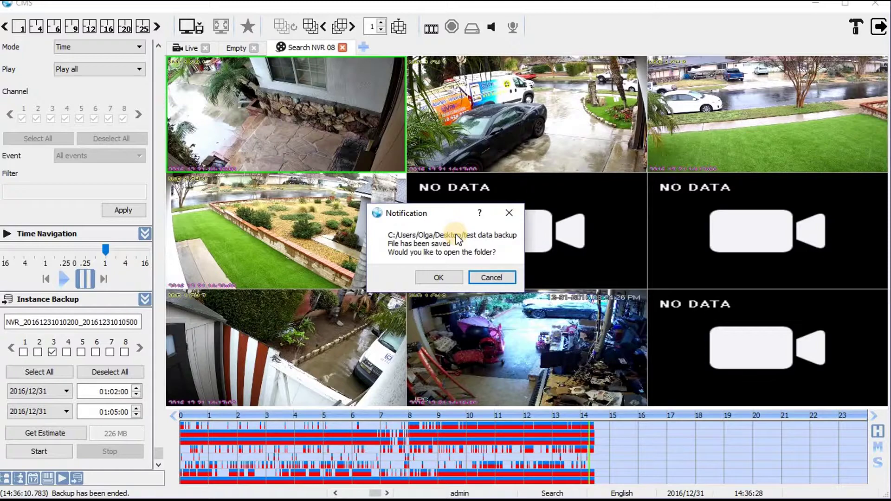
pyautogui.click(447, 278)
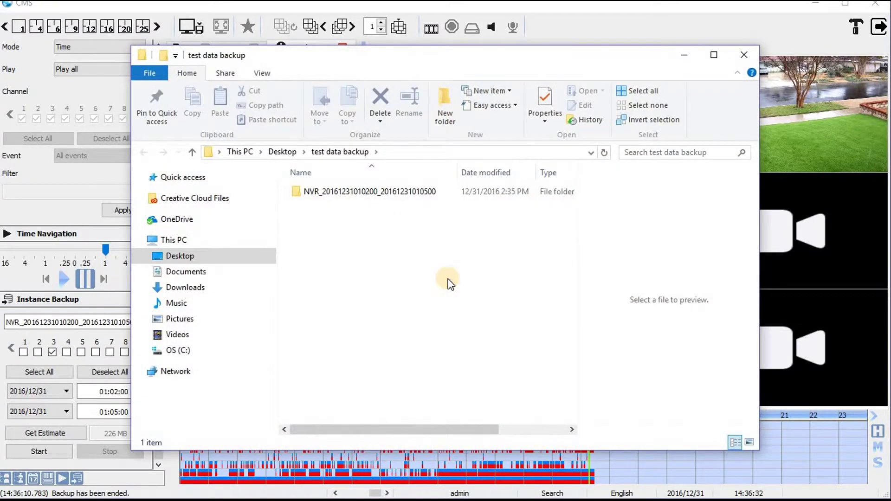
pyautogui.doubleClick(414, 187)
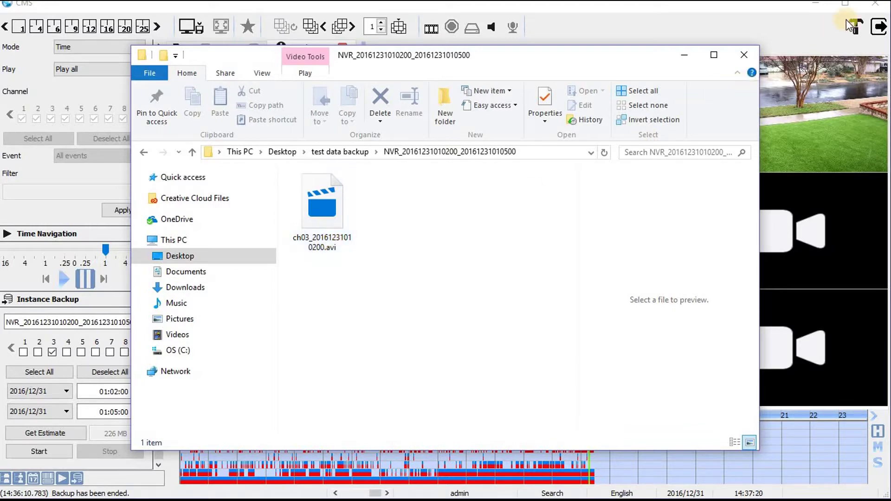
# - Minimize CMS and close the backup folder window, then reopen the test data backup folder from the desktop
pyautogui.click(819, 8)
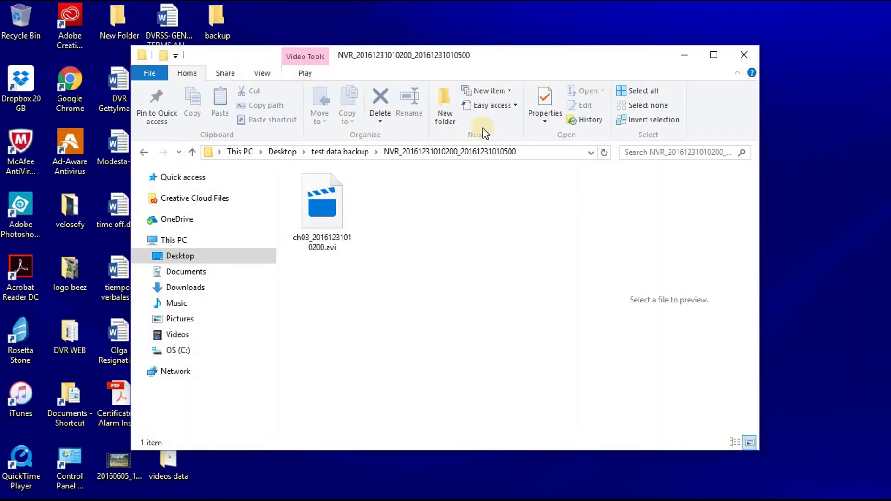
pyautogui.click(745, 53)
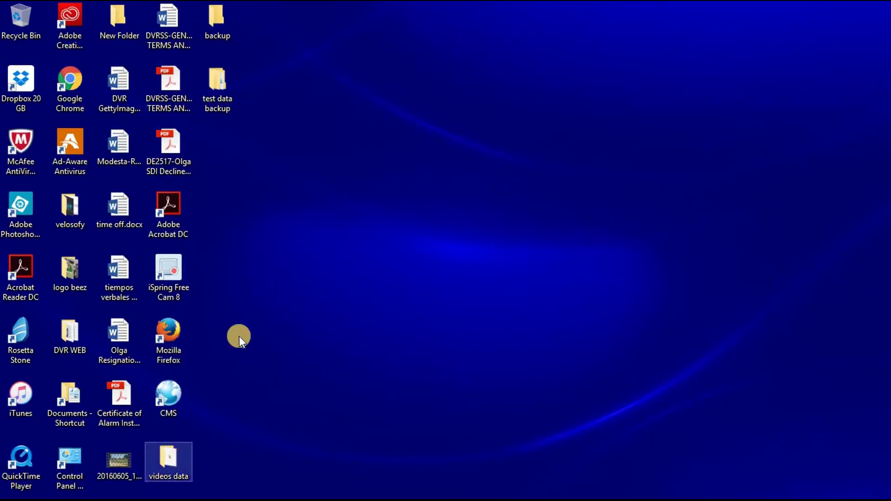
pyautogui.click(225, 98)
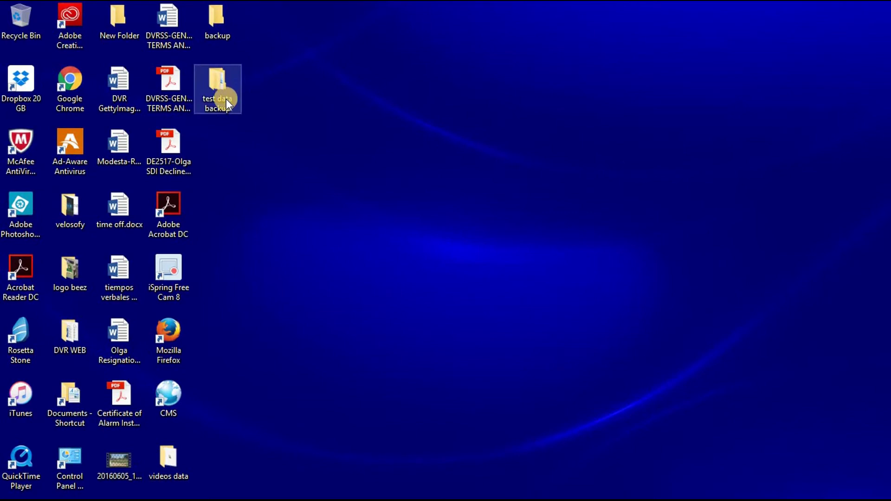
pyautogui.doubleClick(226, 99)
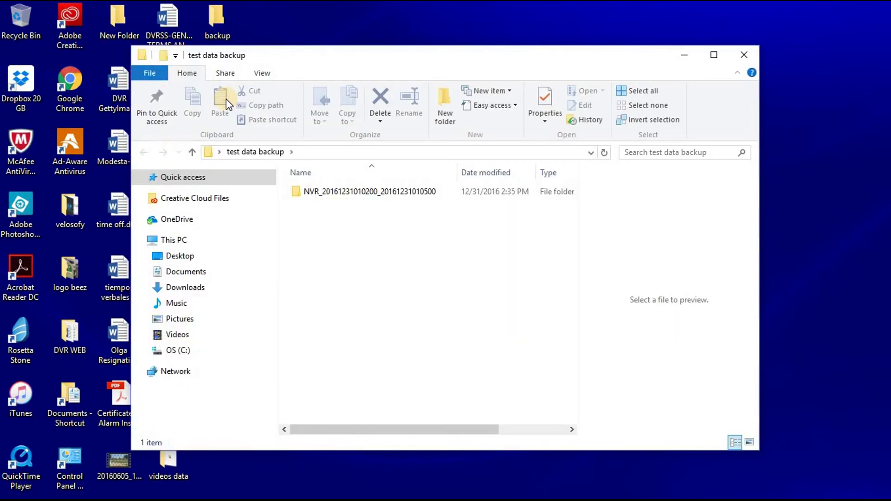